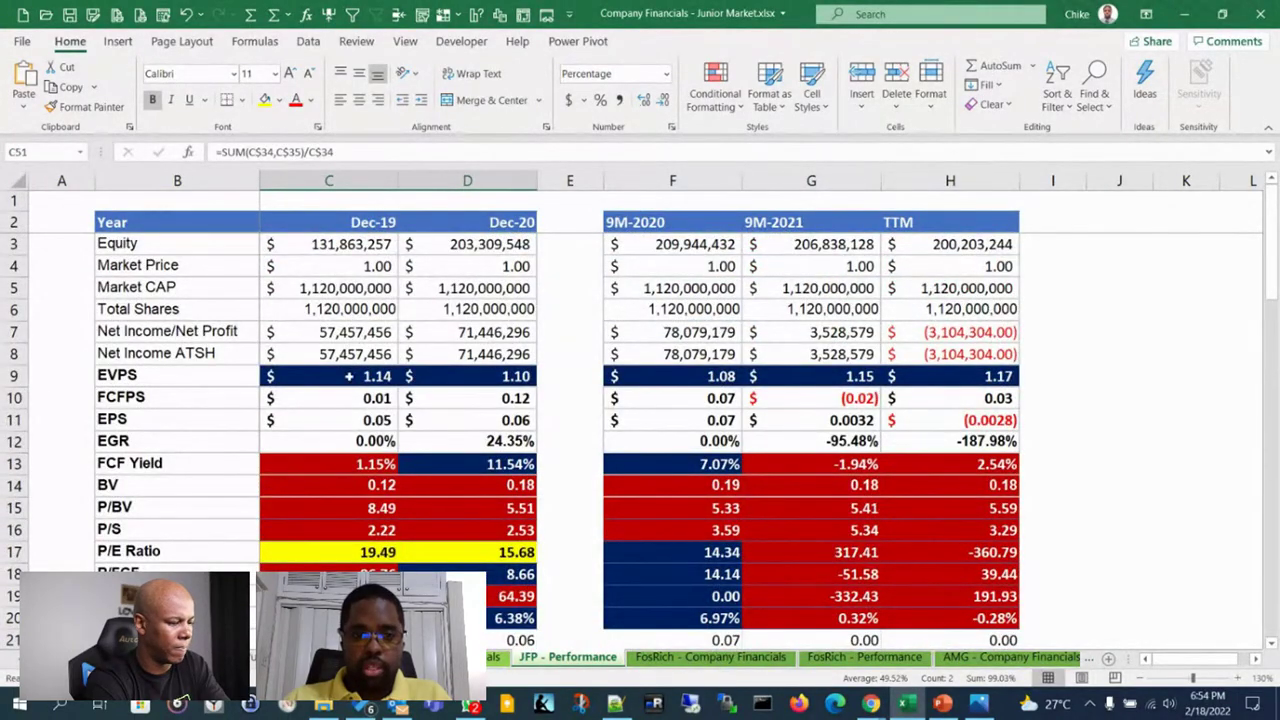
Step: Highlight the Sales|Revenue row from its label through TTM, and single out its 9M-2020 figure
scroll(348, 366, "down", 10)
scroll(350, 424, "up", 2)
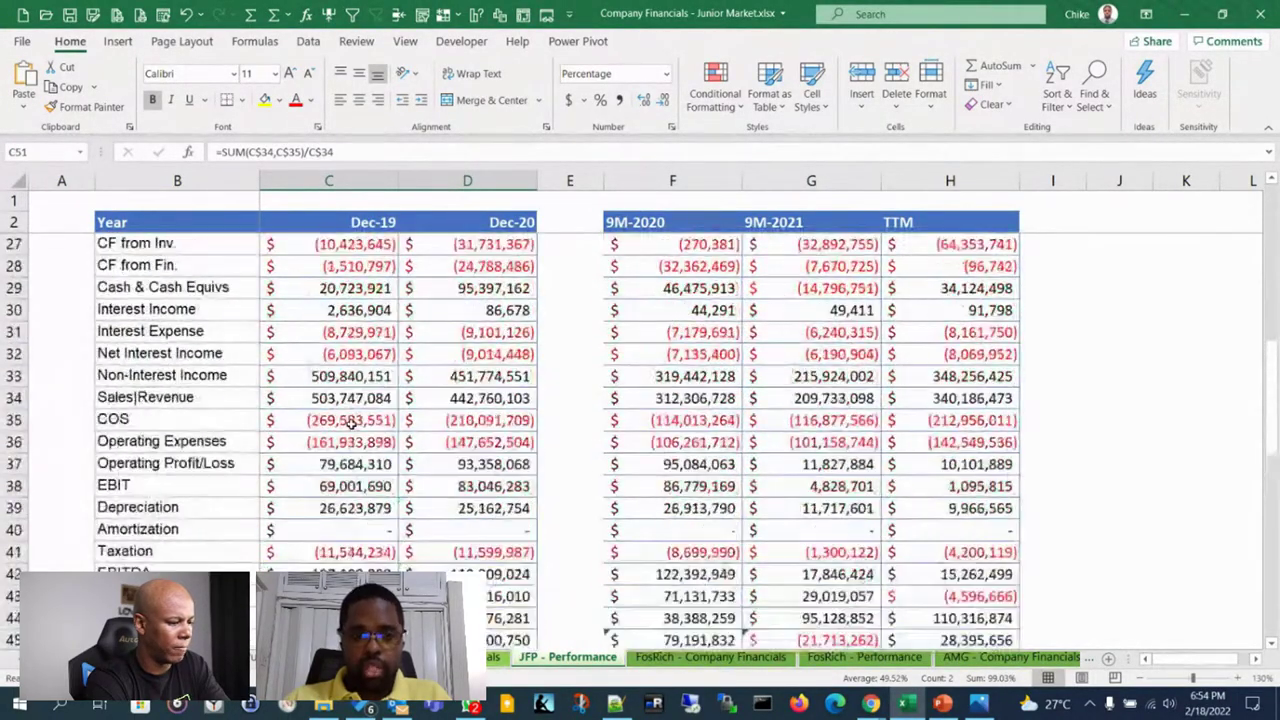
left_click_drag(120, 398, 1015, 400)
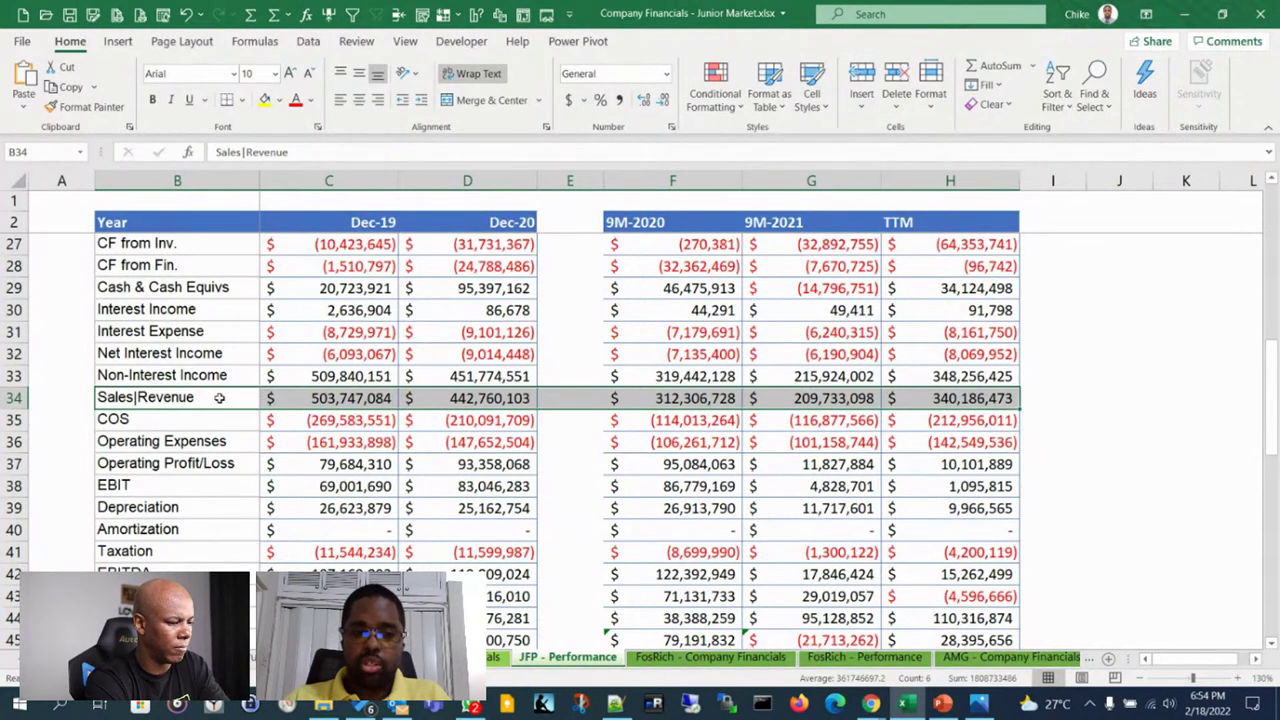
left_click(169, 397)
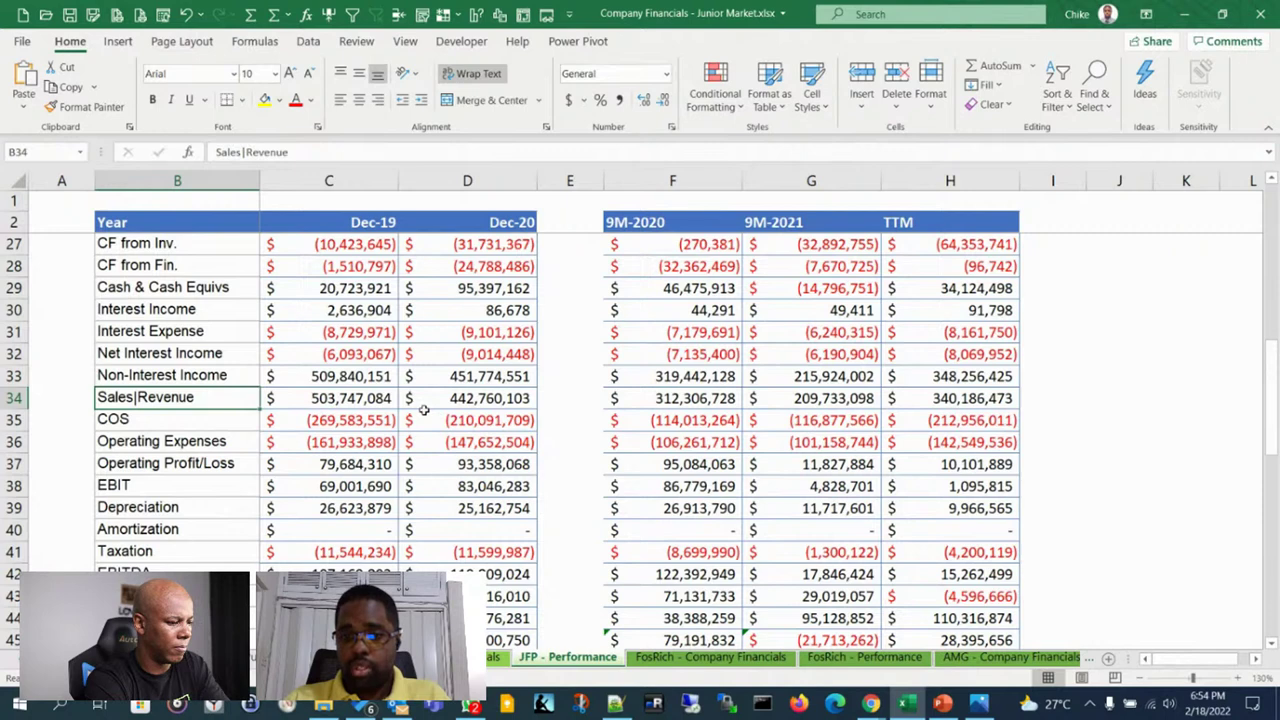
left_click(686, 397)
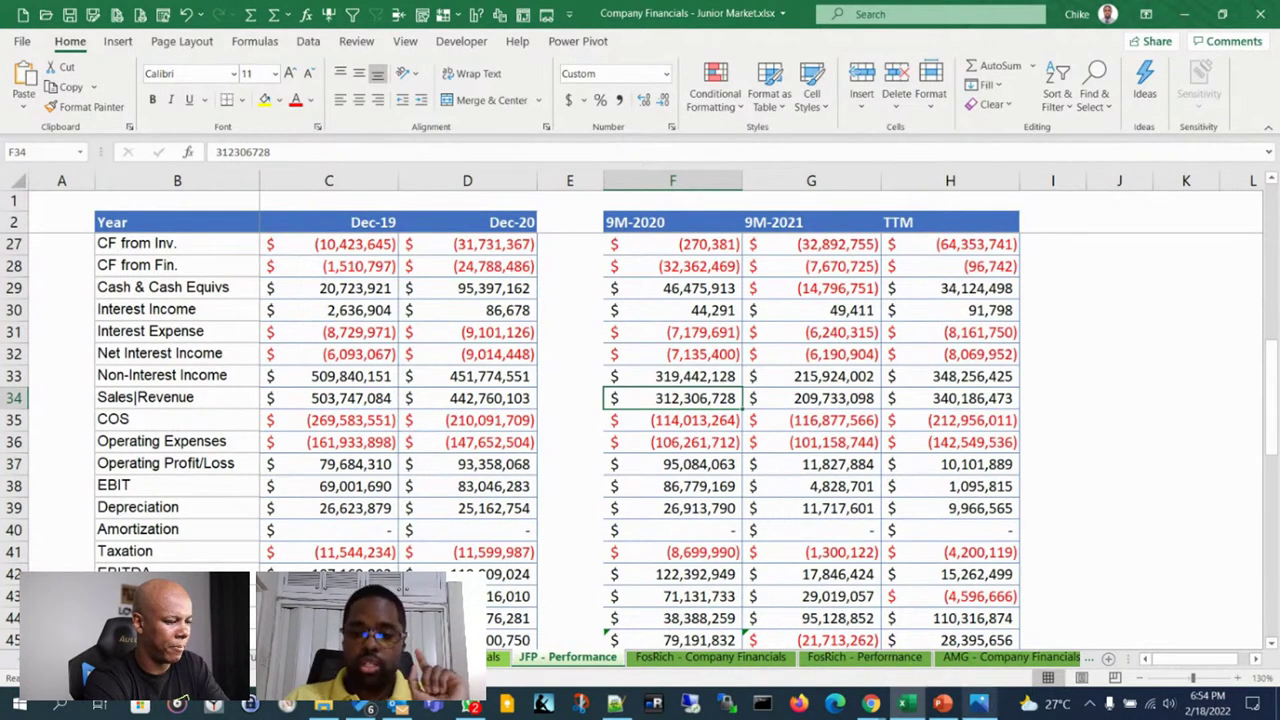
Step: Glance at the growth prospects slide in PowerPoint, return to the Excel workbook, and highlight Operating Expenses through 9M-2021
left_click(945, 705)
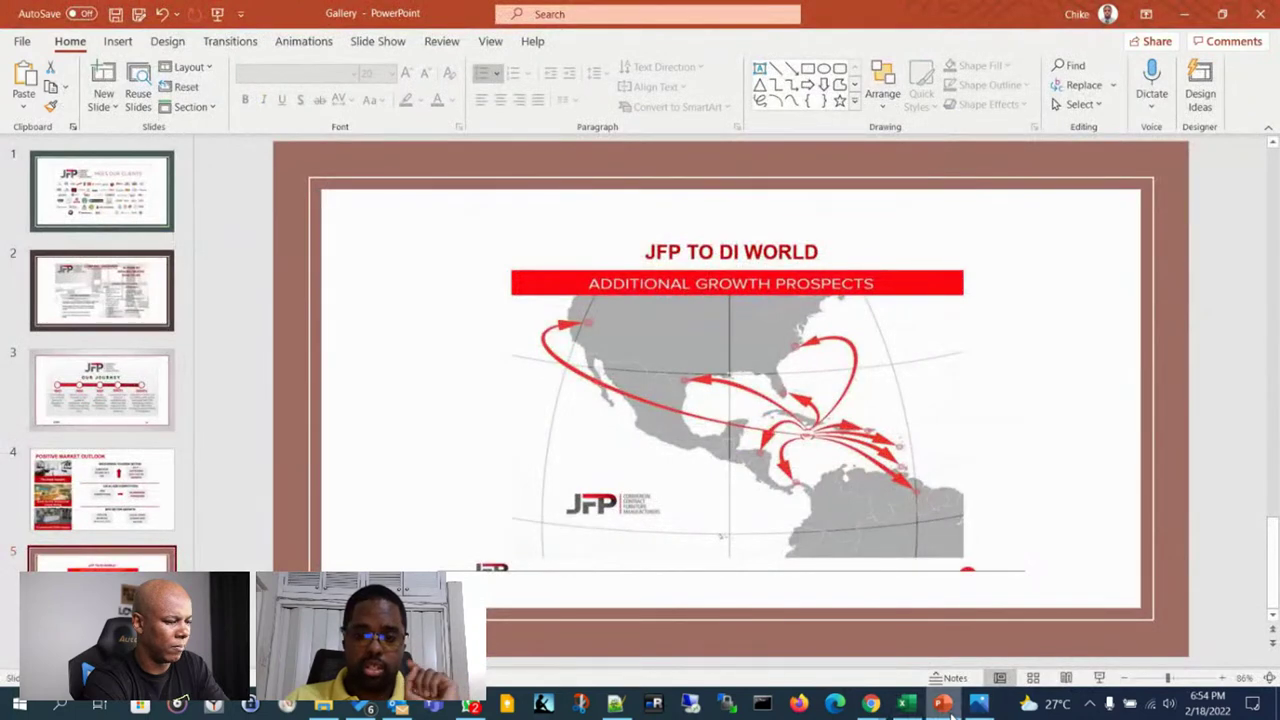
left_click(945, 705)
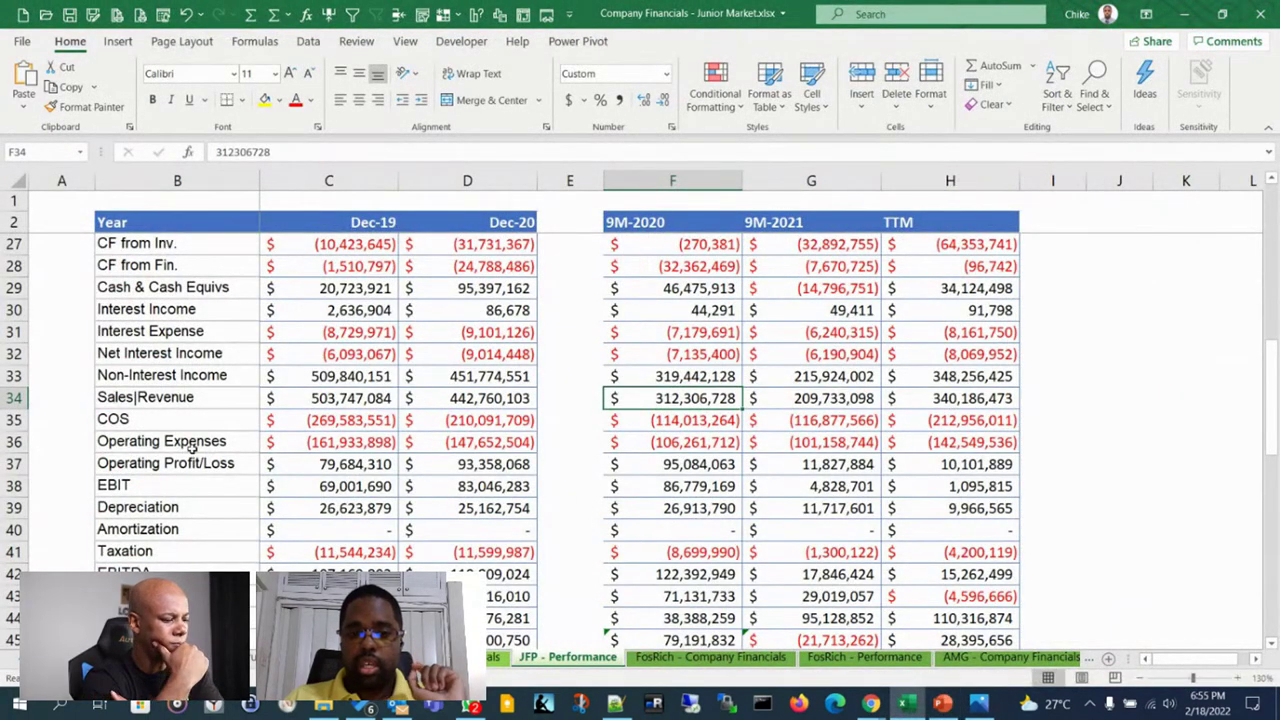
left_click(102, 442)
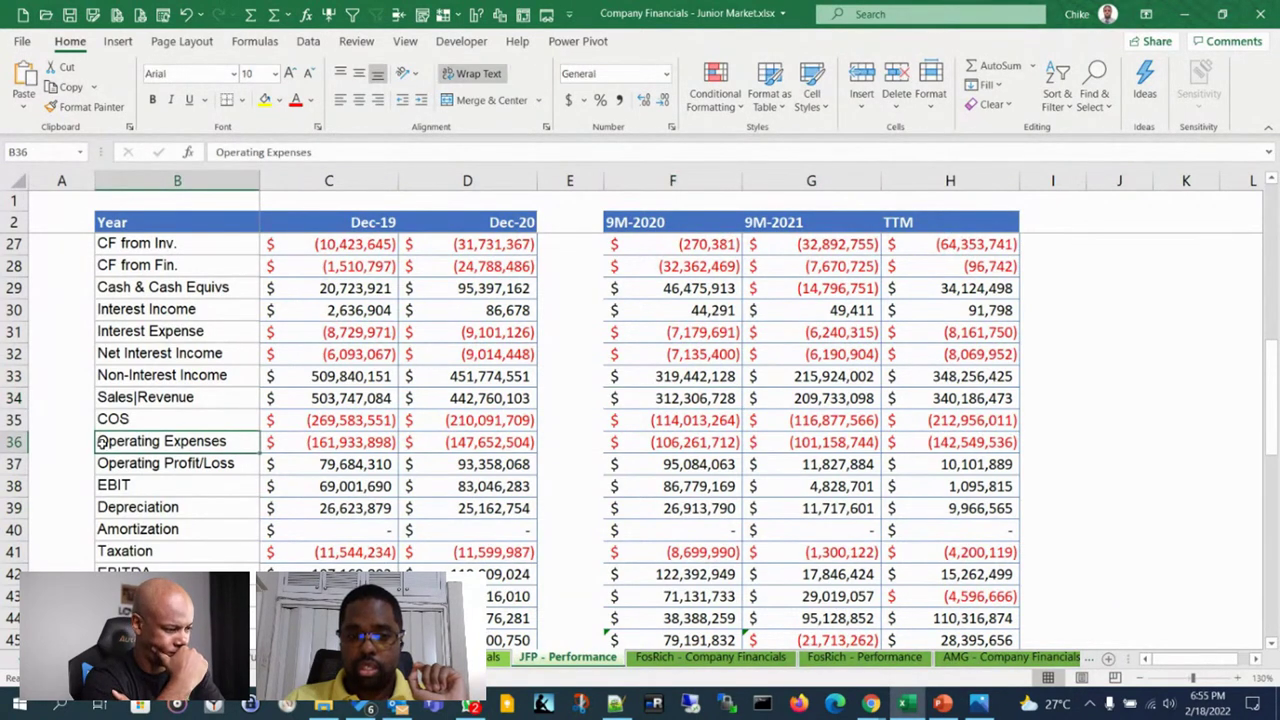
left_click_drag(265, 440, 797, 443)
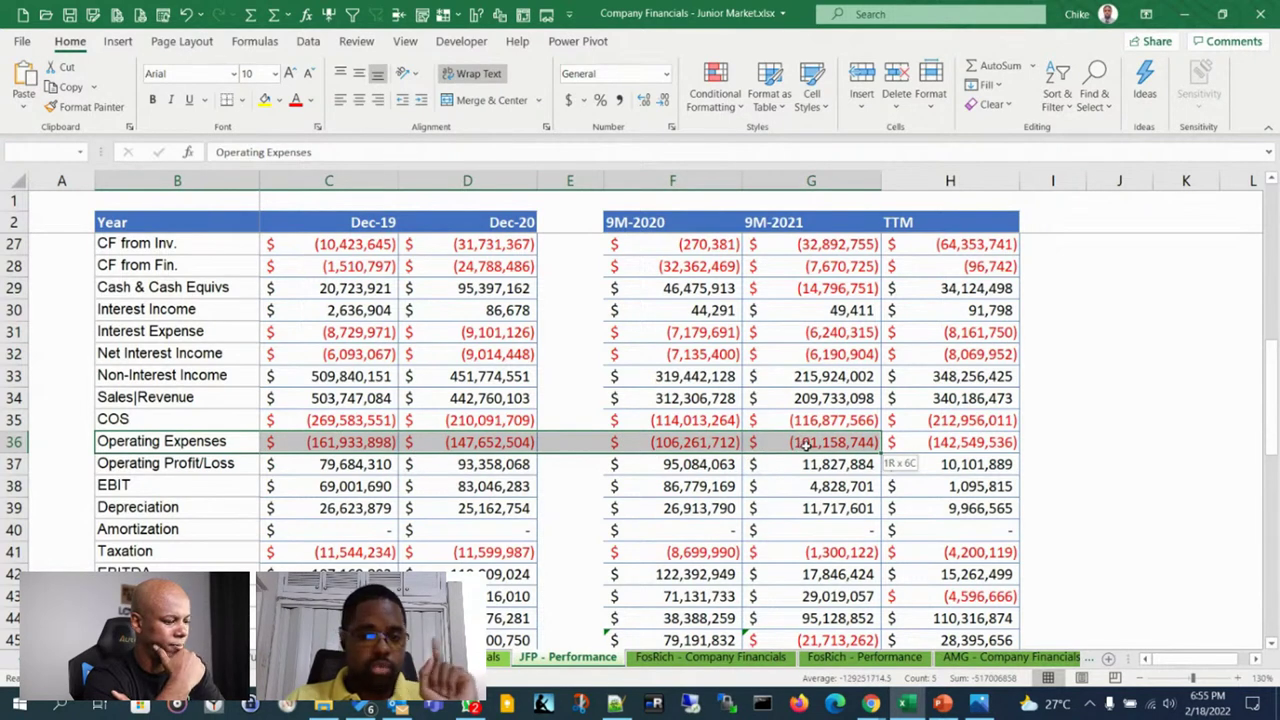
left_click_drag(817, 446, 817, 446)
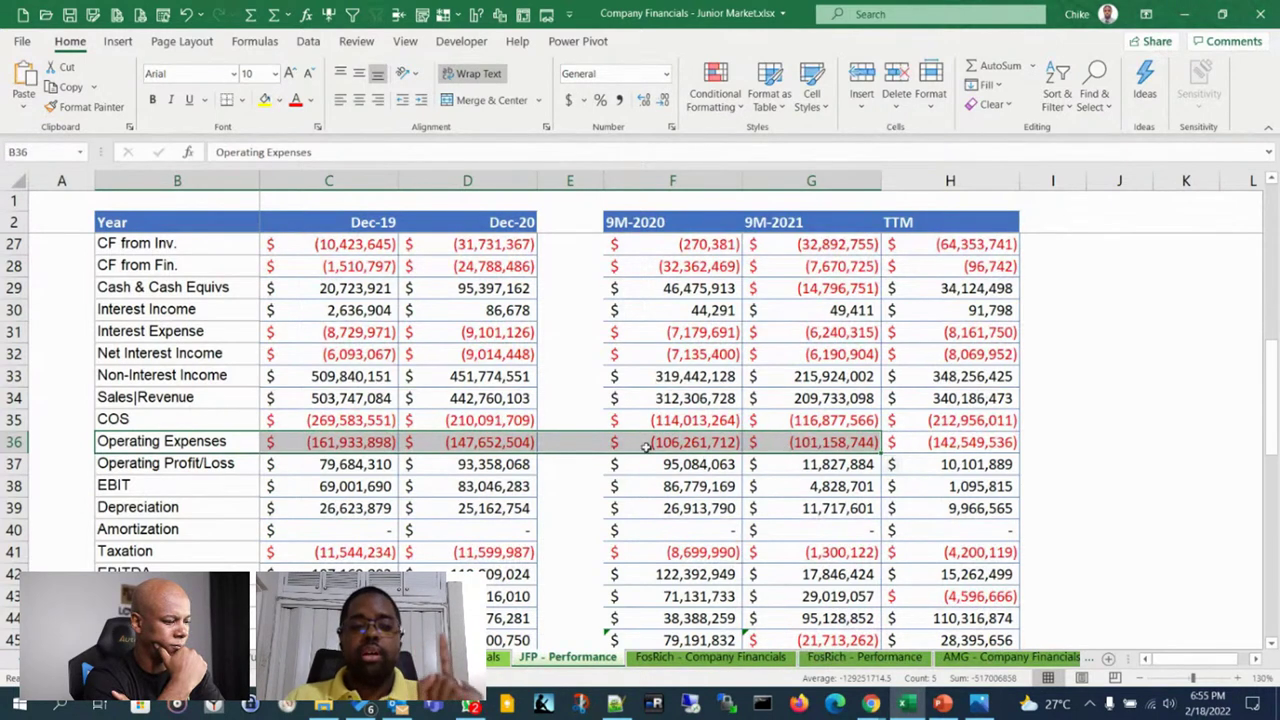
left_click(332, 401)
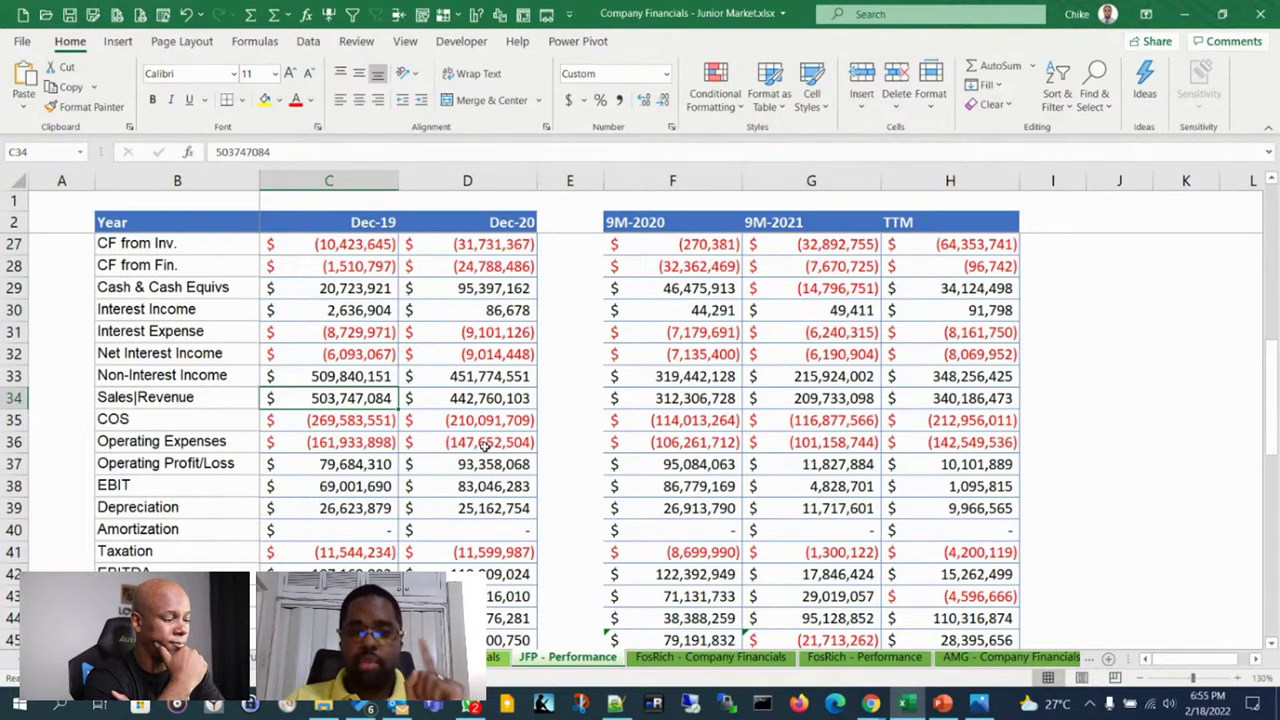
Step: Highlight the Net Income/Net Profit row through 9M-2021 and single out the 9M-2021 figure
scroll(481, 443, "up", 8)
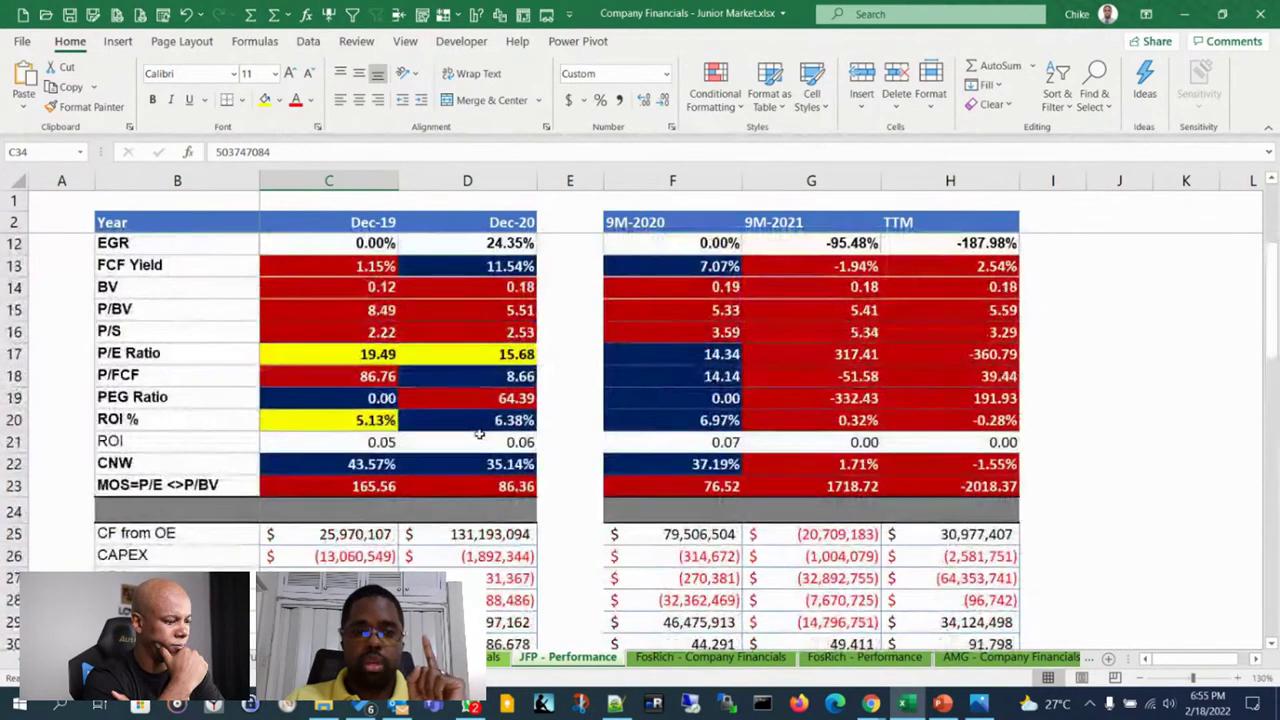
left_click_drag(177, 331, 830, 333)
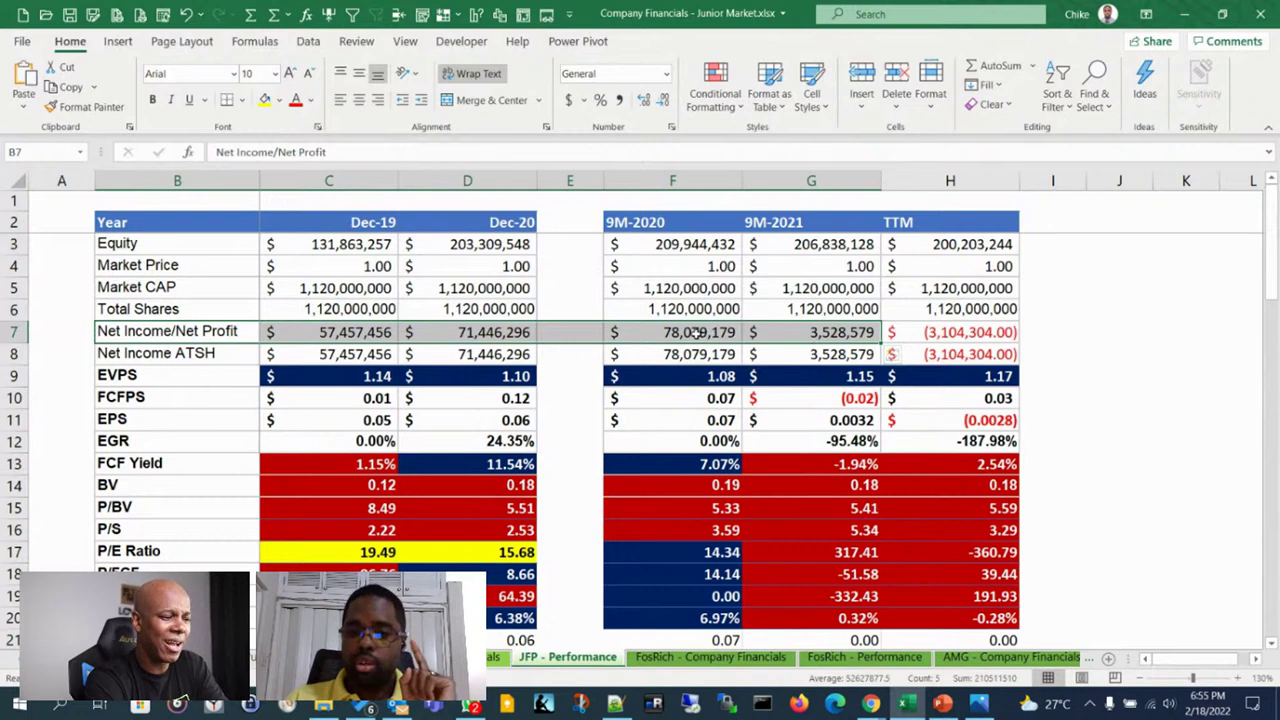
left_click(766, 335)
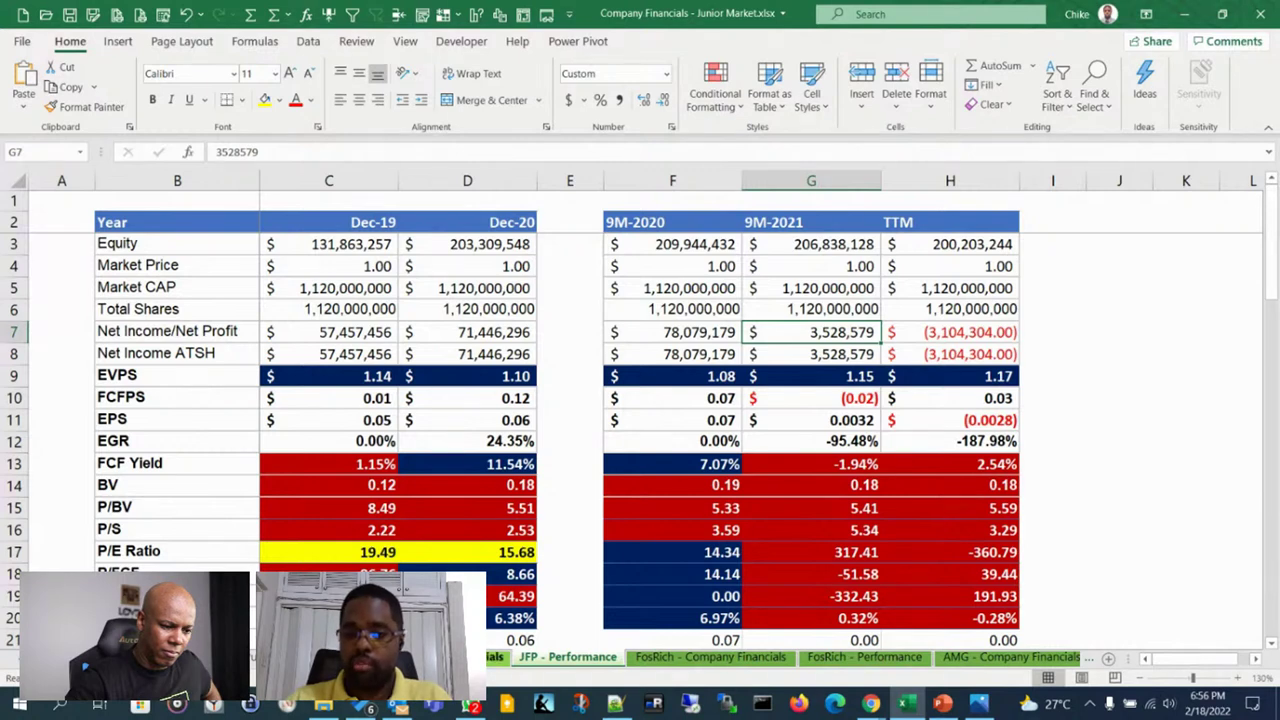
Step: Open the JFP company financials sheet, enlarge it to 130%, and look over its current assets, liabilities and equity
left_click(1010, 657)
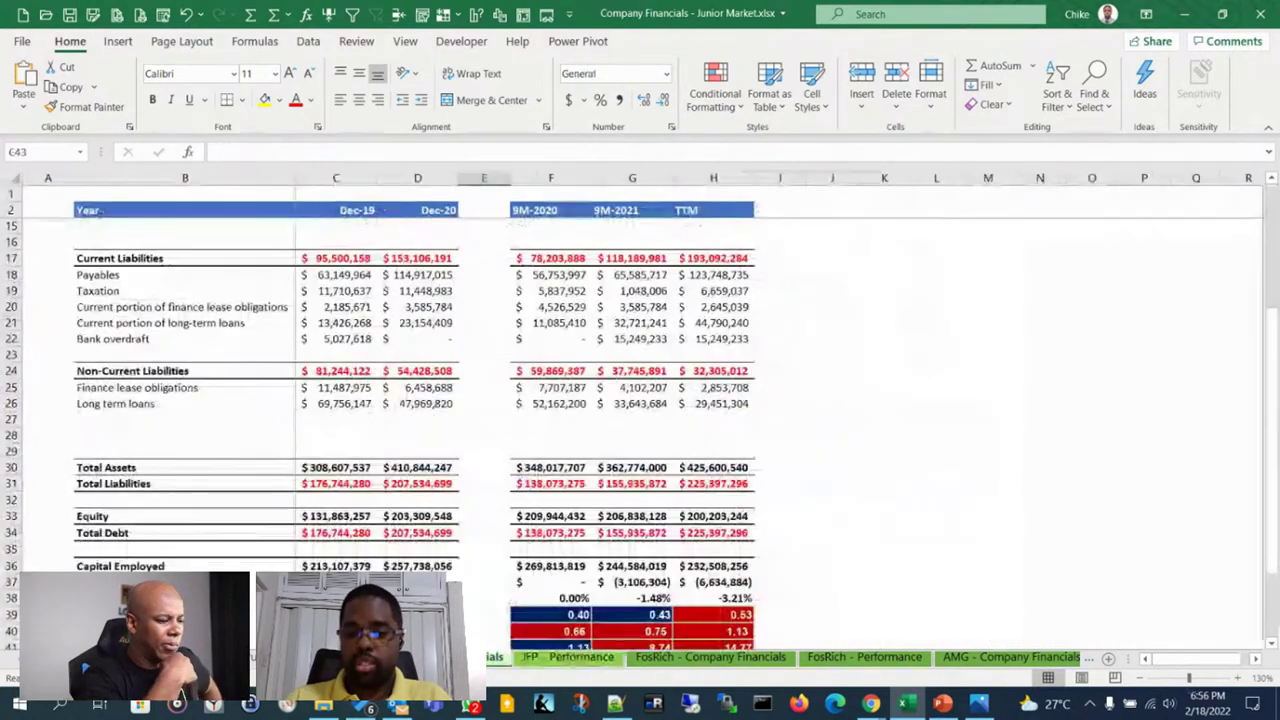
left_click(1237, 678)
left_click(1237, 678)
left_click(1237, 678)
scroll(1035, 543, "down", 3)
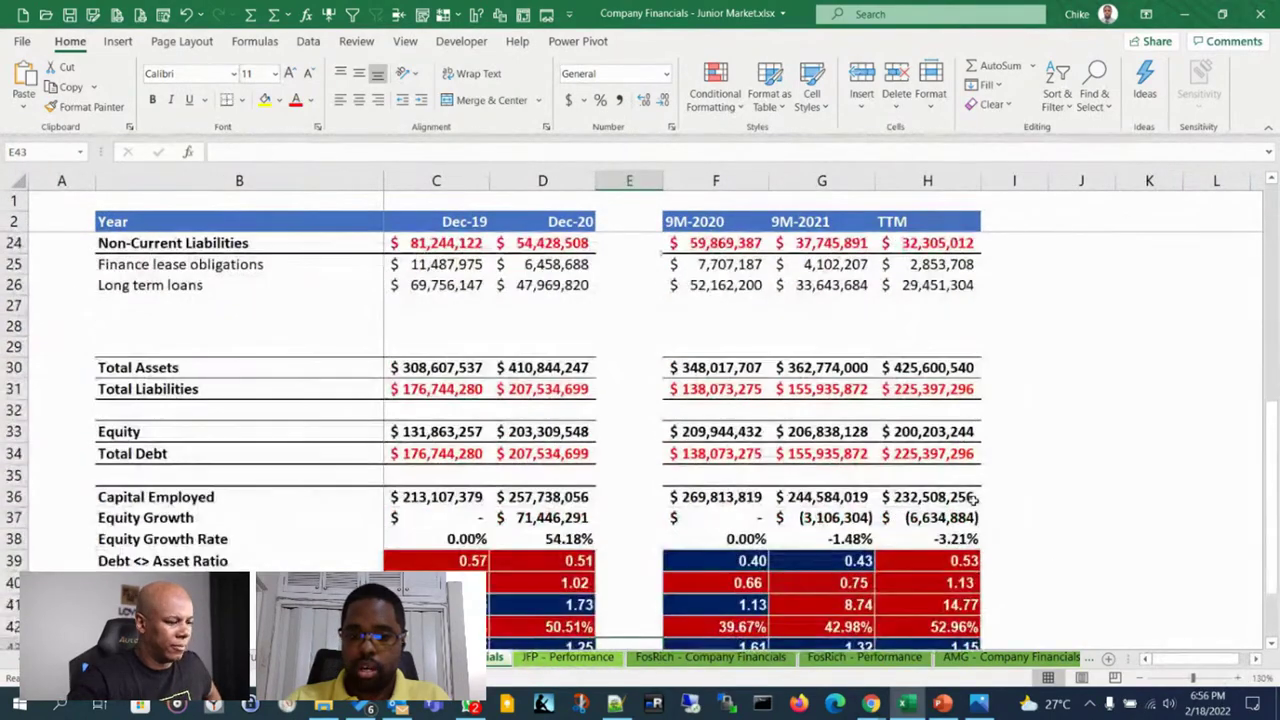
scroll(960, 420, "up", 7)
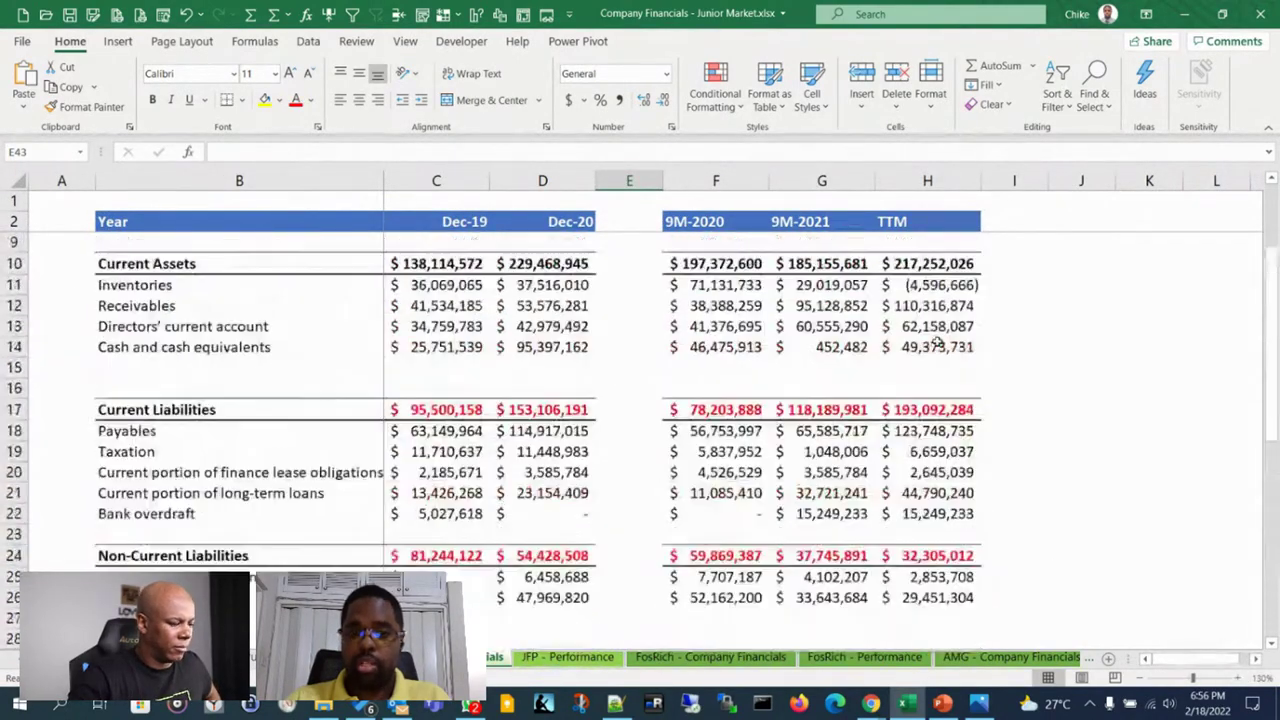
scroll(940, 400, "down", 4)
scroll(938, 430, "down", 2)
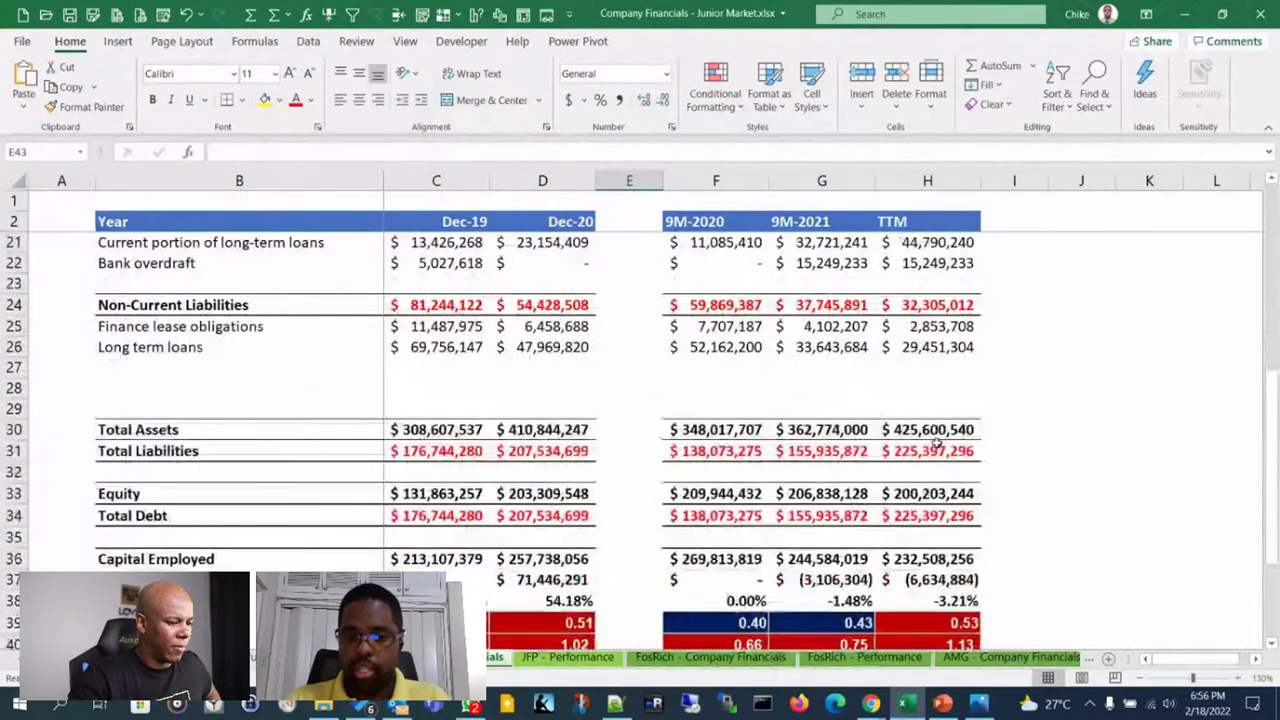
Step: Compare the Equity figures for Dec-19, Dec-20 and 9M-2021 on the company financials sheet
left_click(438, 493)
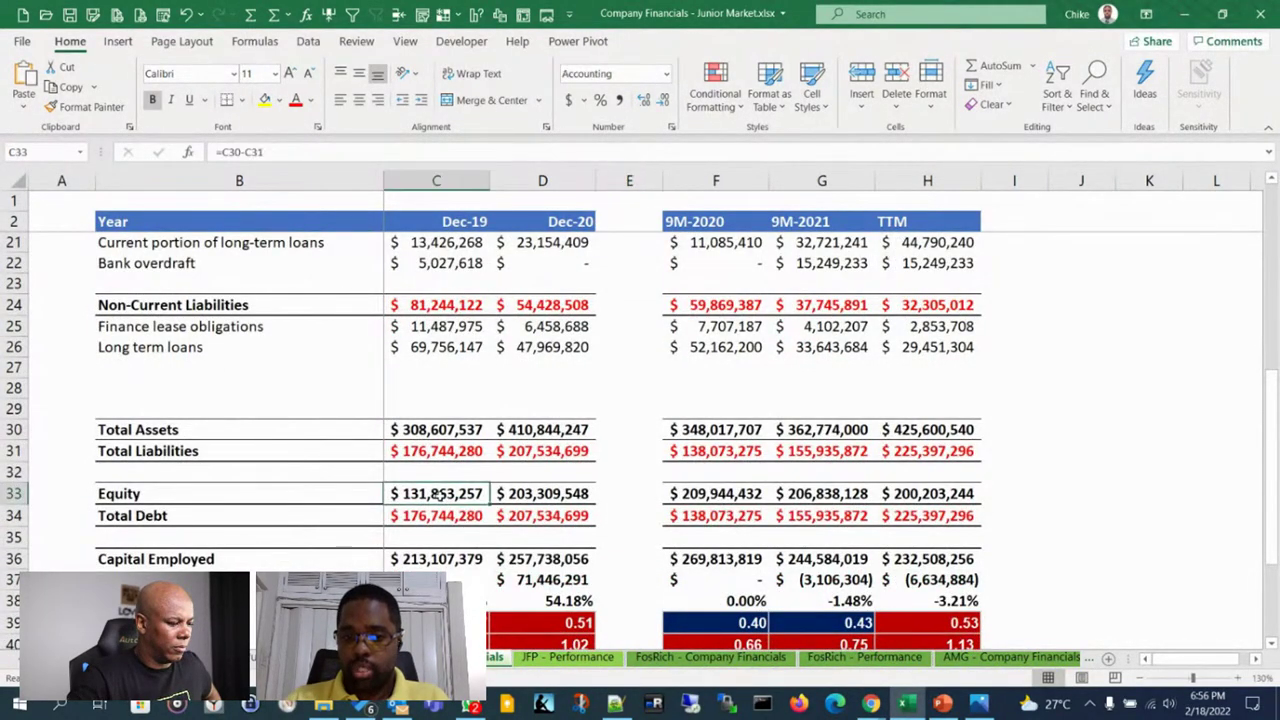
left_click(544, 500)
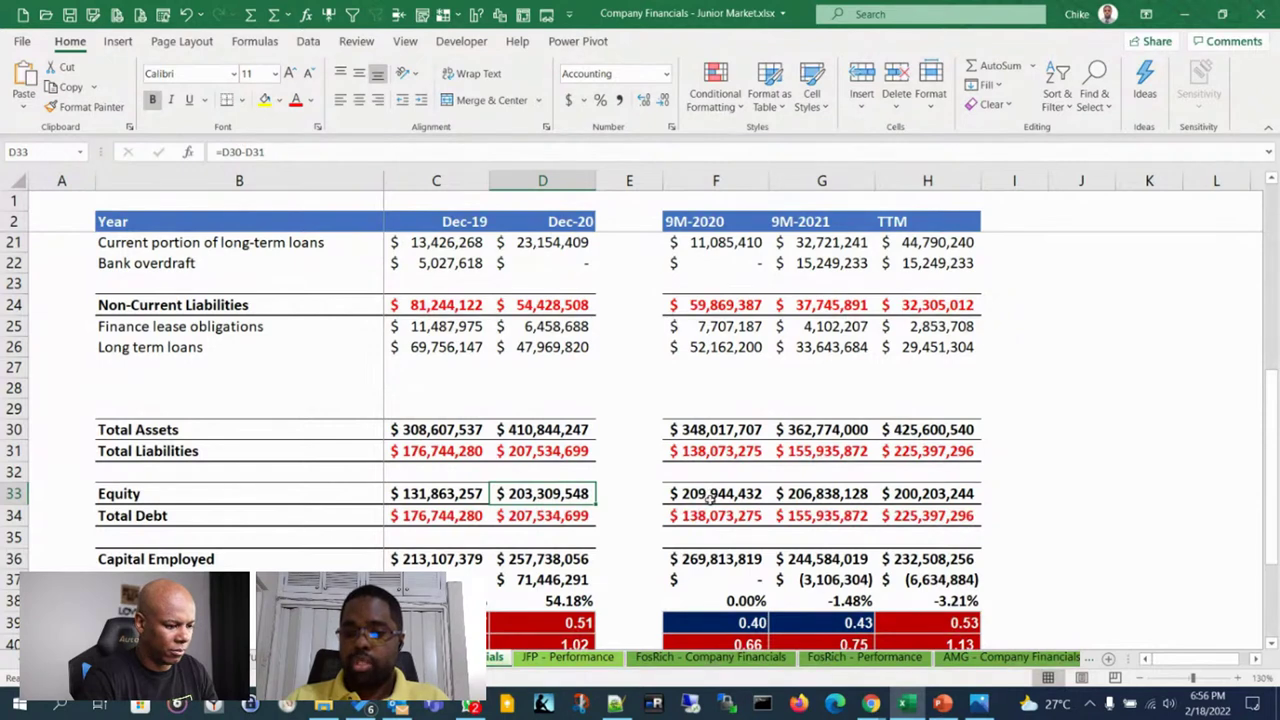
left_click(805, 500)
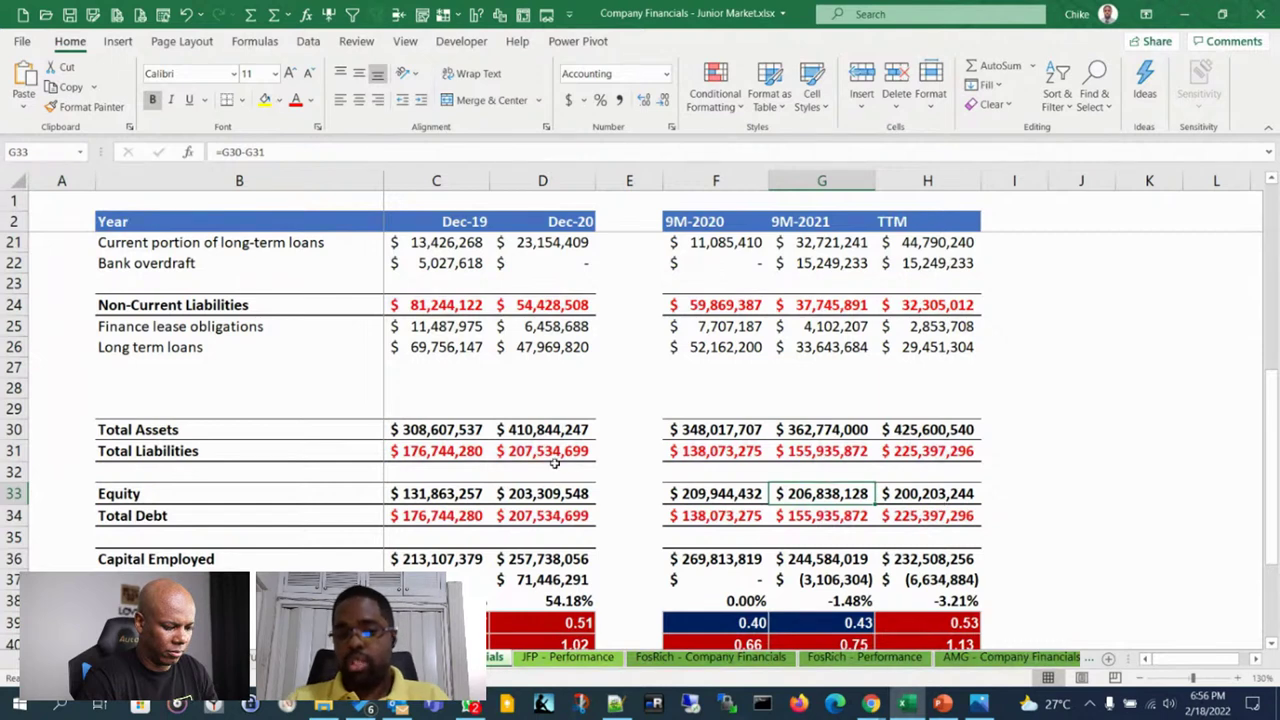
left_click(124, 491)
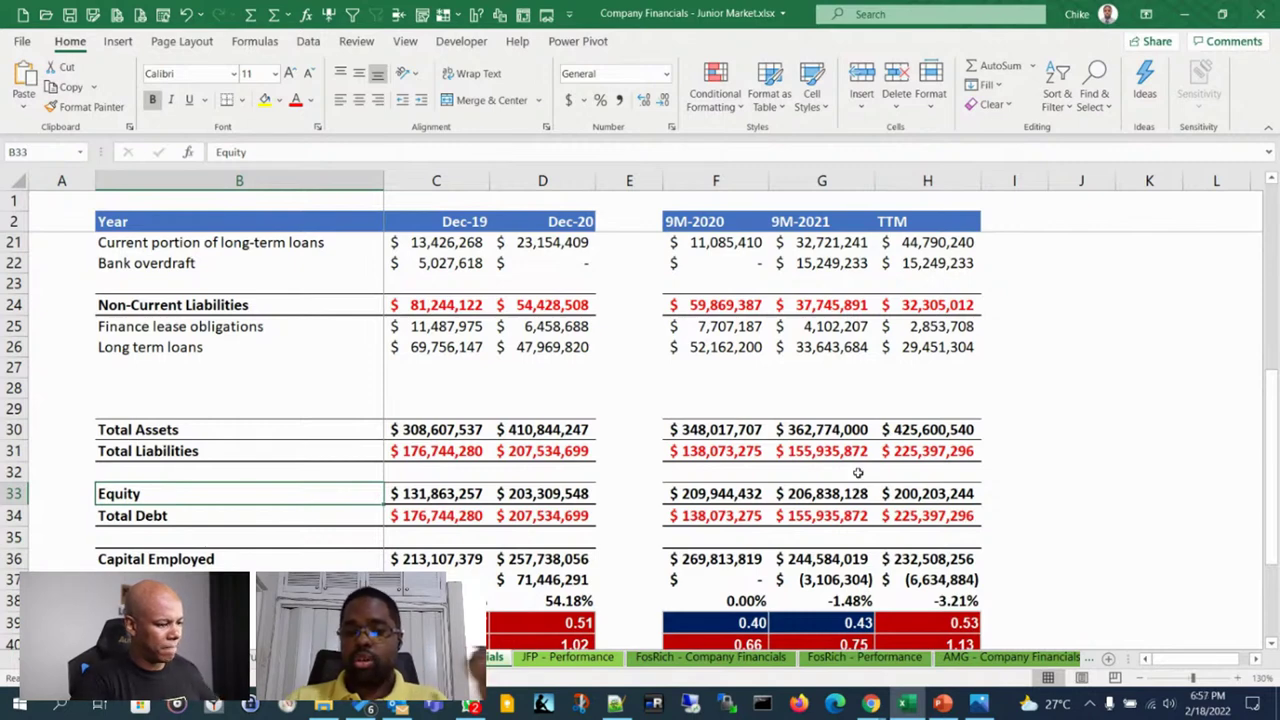
Step: Return to the JFP - Performance sheet and inspect Retained Earnings FY for 9M-2021 and Dec-20
left_click(599, 663)
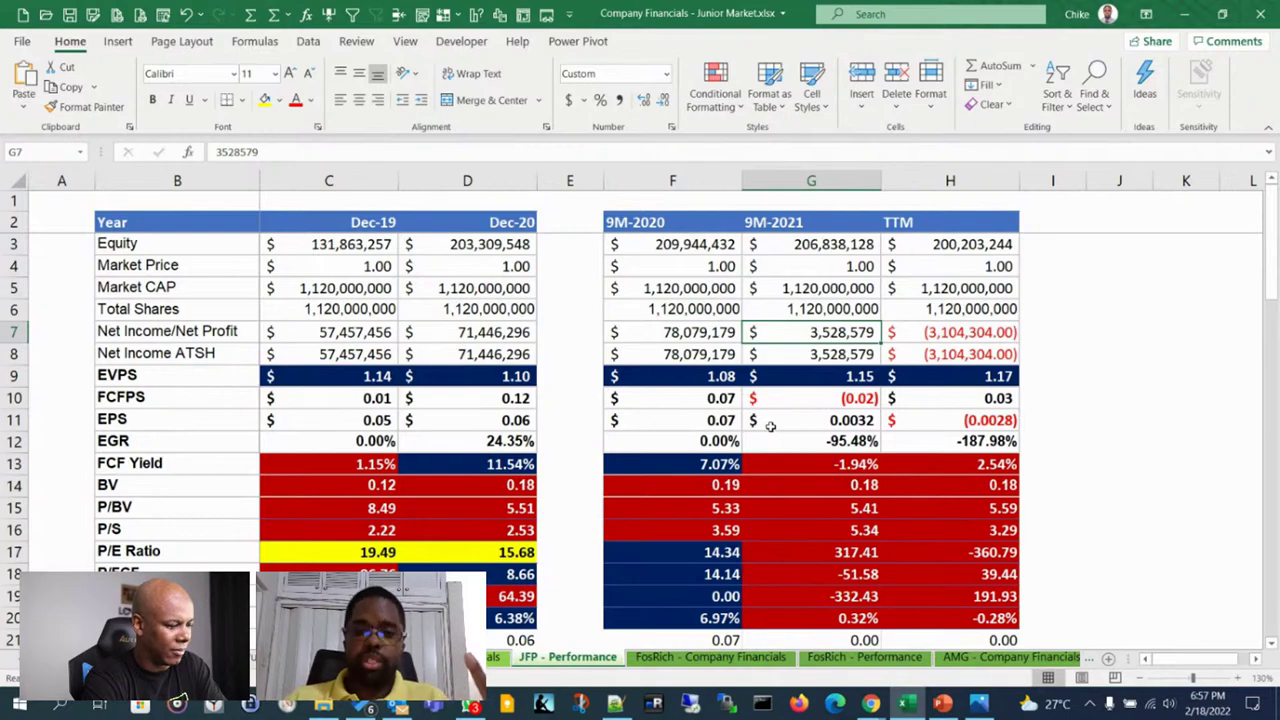
scroll(770, 427, "down", 15)
scroll(770, 427, "down", 3)
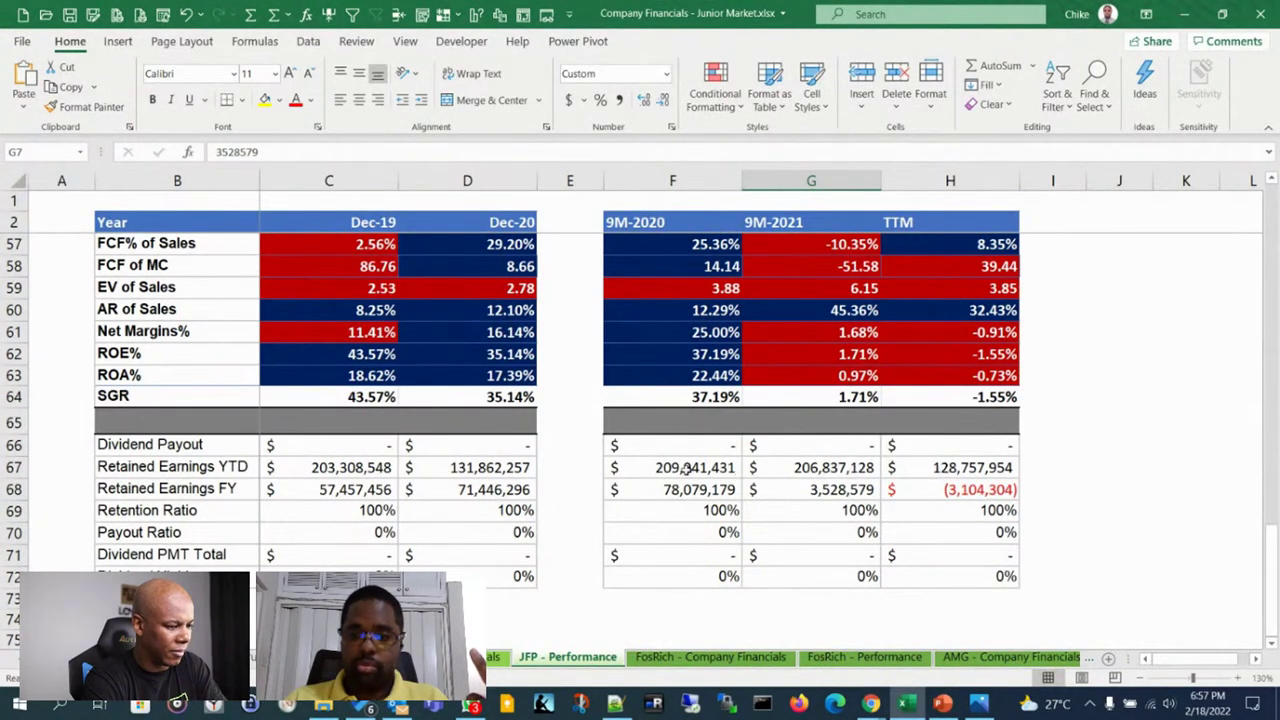
left_click(786, 491)
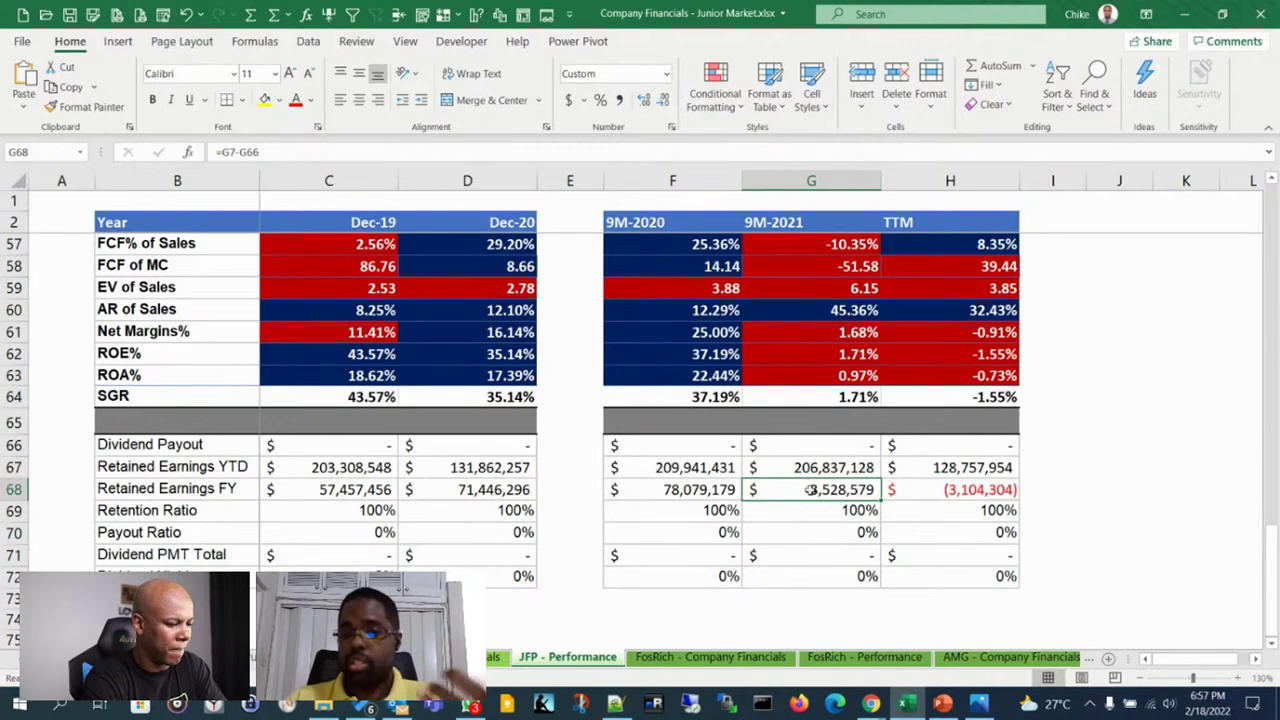
left_click(500, 490)
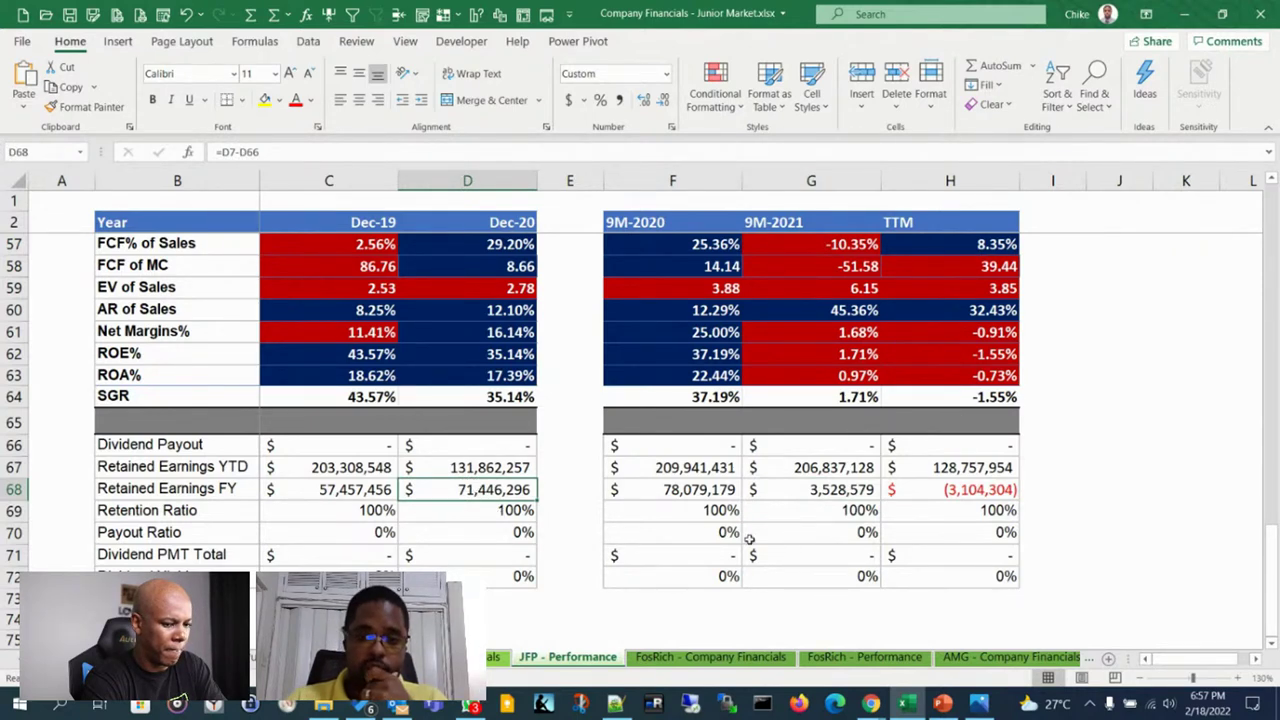
Step: Review the JFP - Performance sheet's valuation ratios, cash flow, income and profitability rows across all periods
scroll(749, 540, "up", 13)
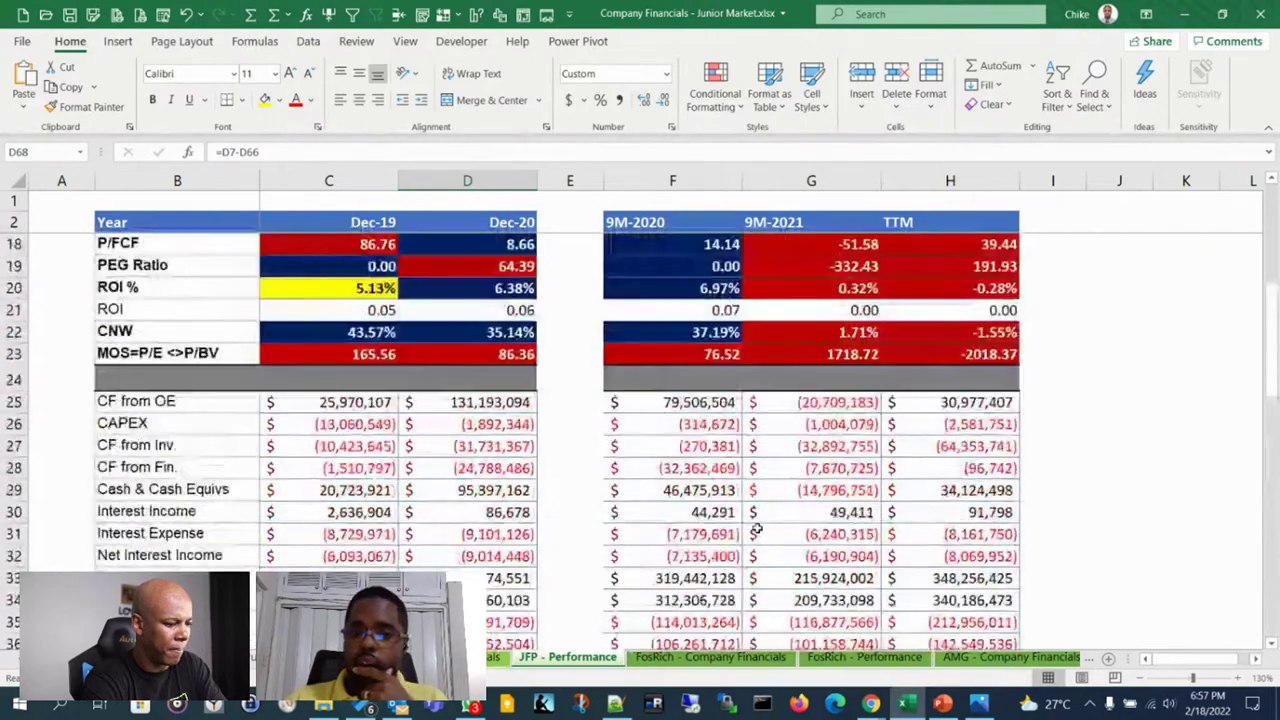
scroll(757, 530, "up", 5)
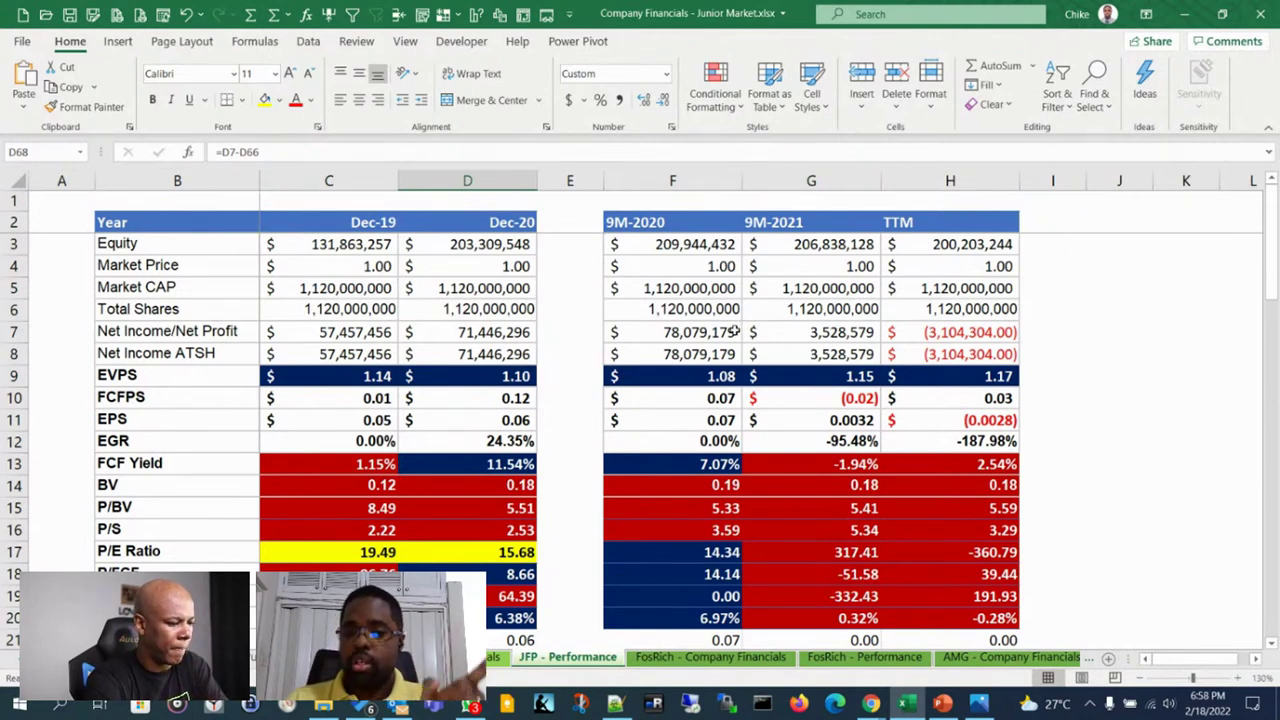
scroll(631, 384, "down", 2)
scroll(631, 384, "down", 3)
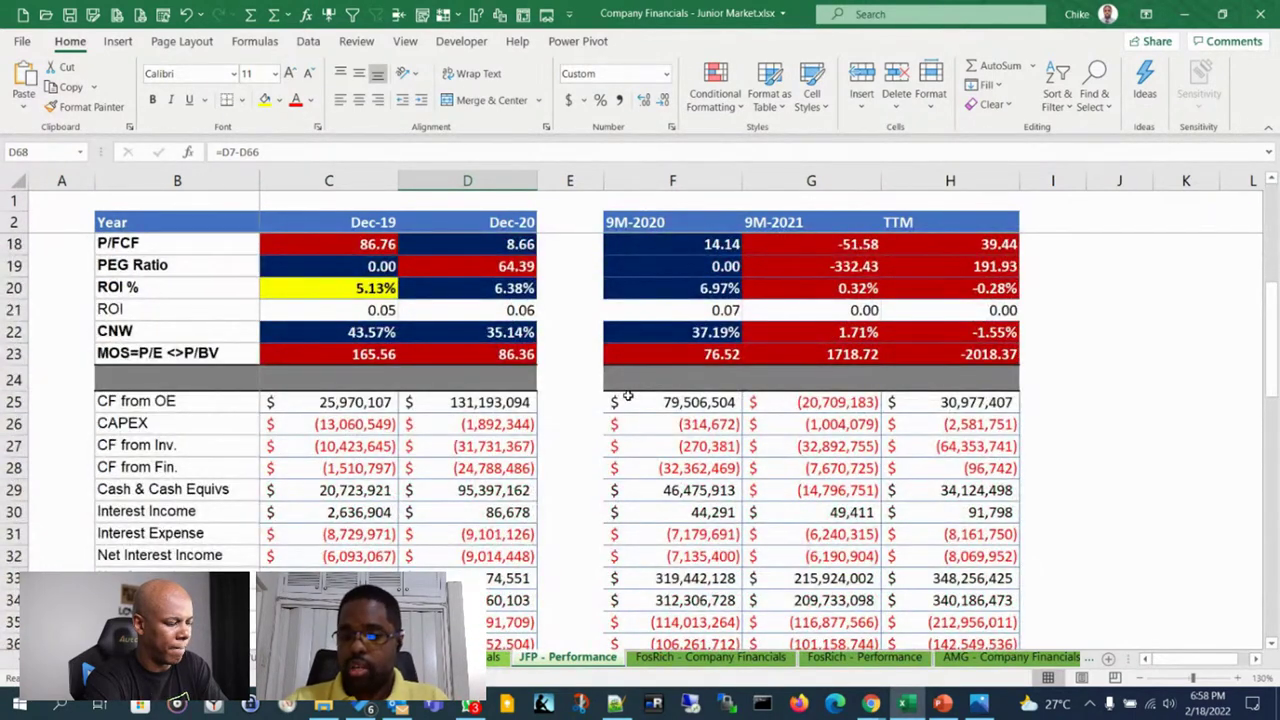
scroll(623, 382, "down", 1)
scroll(623, 382, "up", 2)
scroll(623, 382, "down", 4)
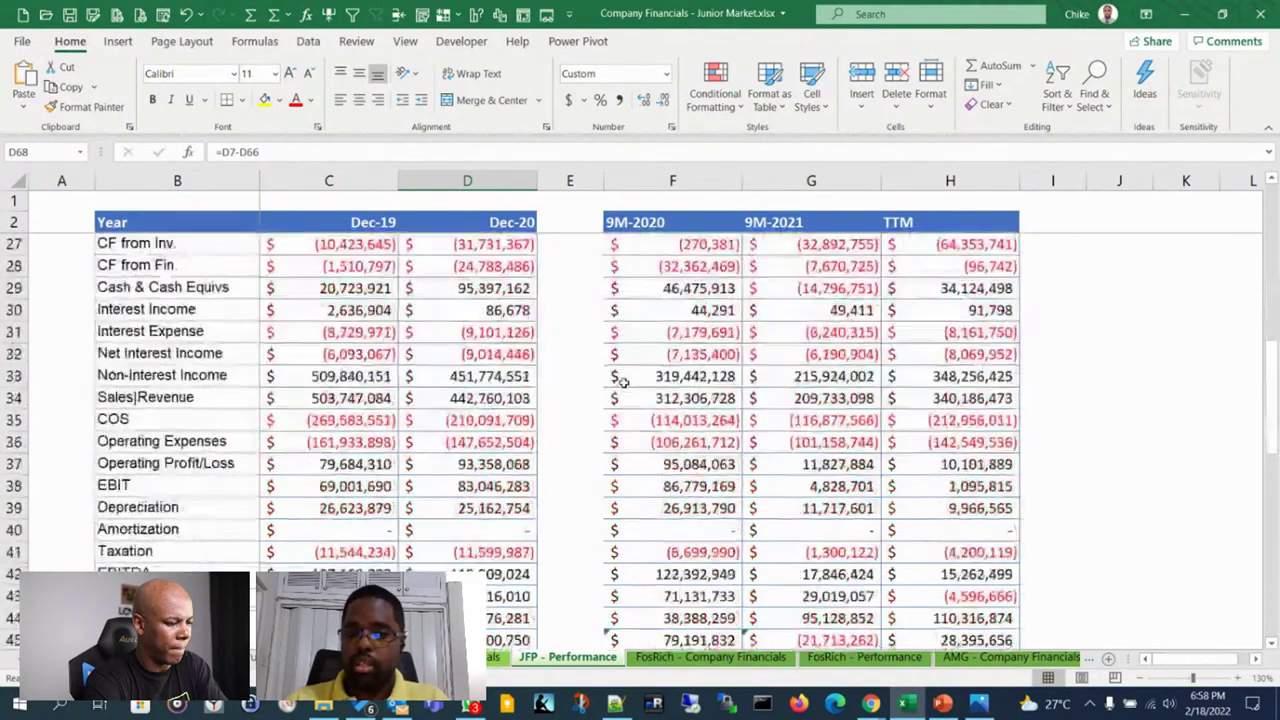
scroll(621, 381, "down", 4)
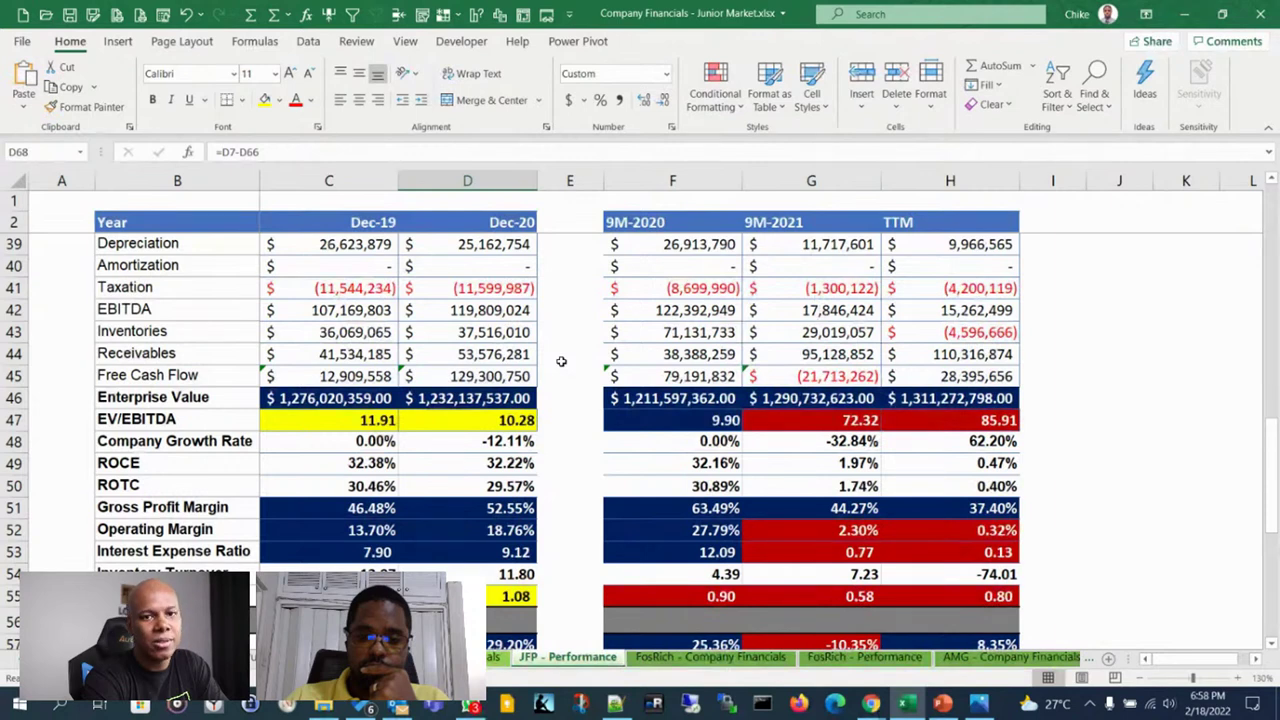
scroll(561, 361, "up", 1)
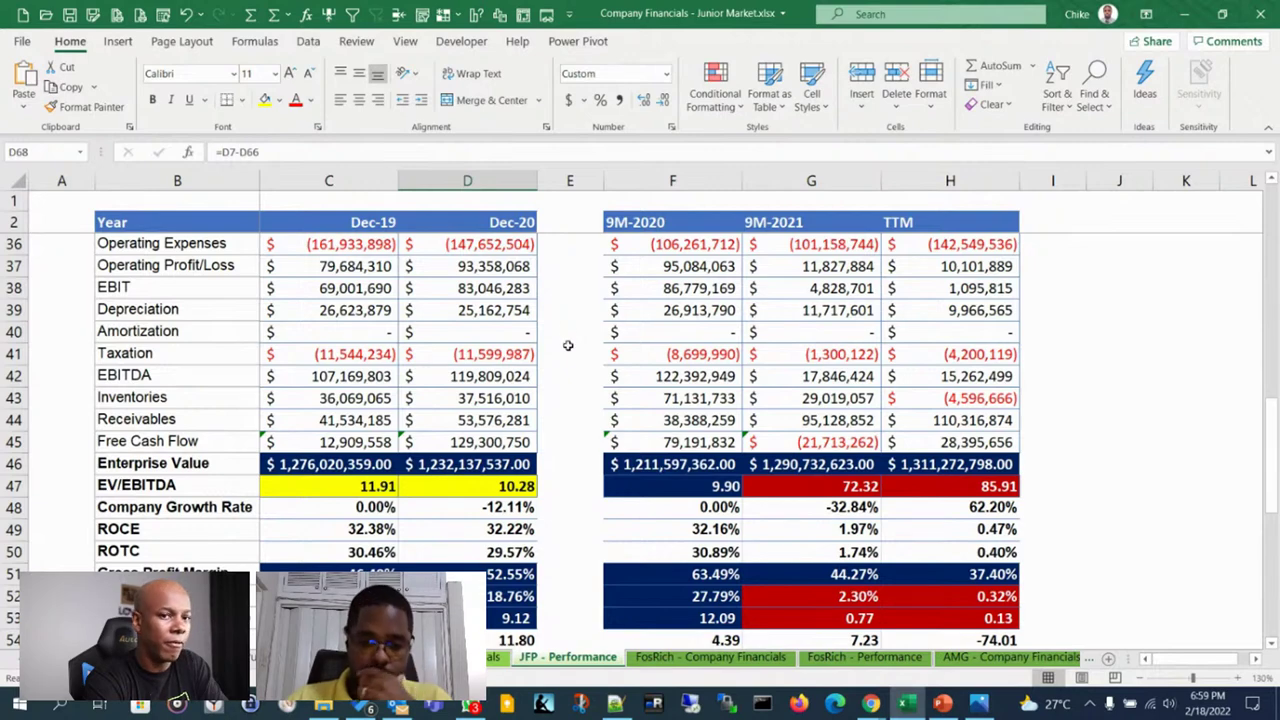
scroll(580, 350, "up", 2)
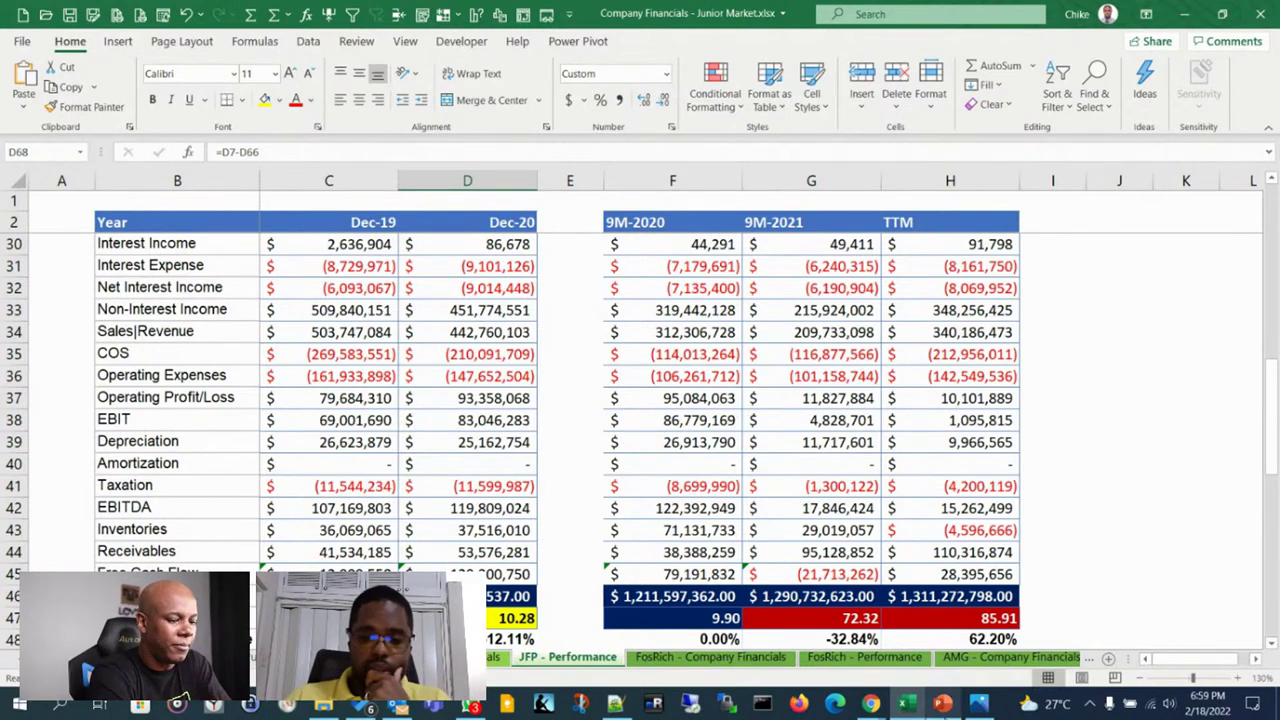
Step: Switch to PowerPoint to show the Our Journey slide, and return to the Excel workbook
left_click(942, 703)
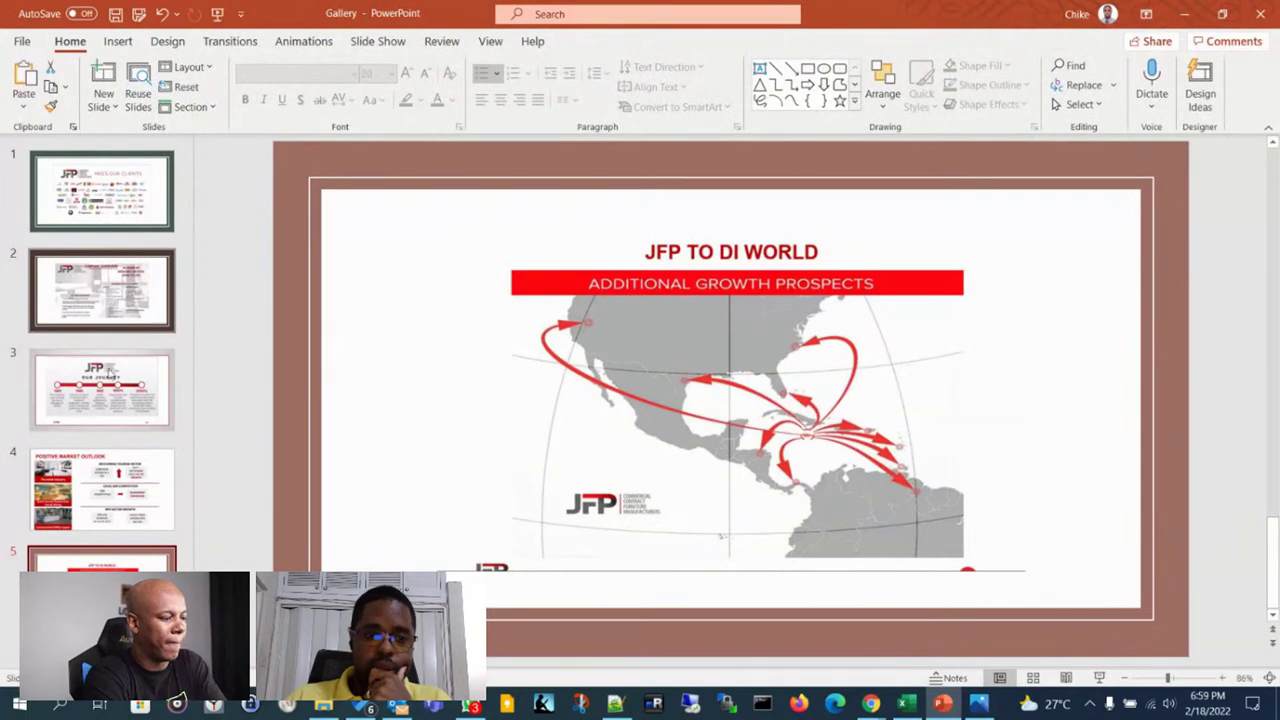
left_click(100, 380)
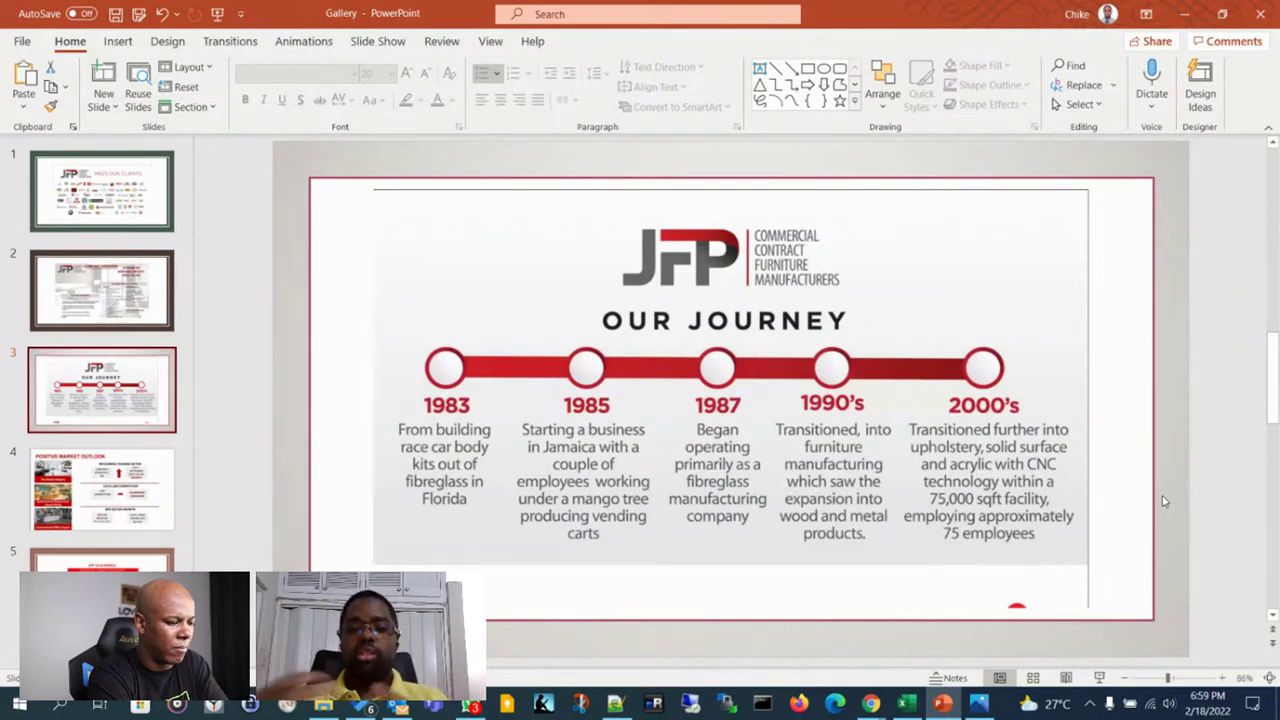
left_click(905, 702)
Step: Single out the 9M-2021 Net Income/Net Profit figure on the JFP - Performance sheet
scroll(614, 440, "up", 9)
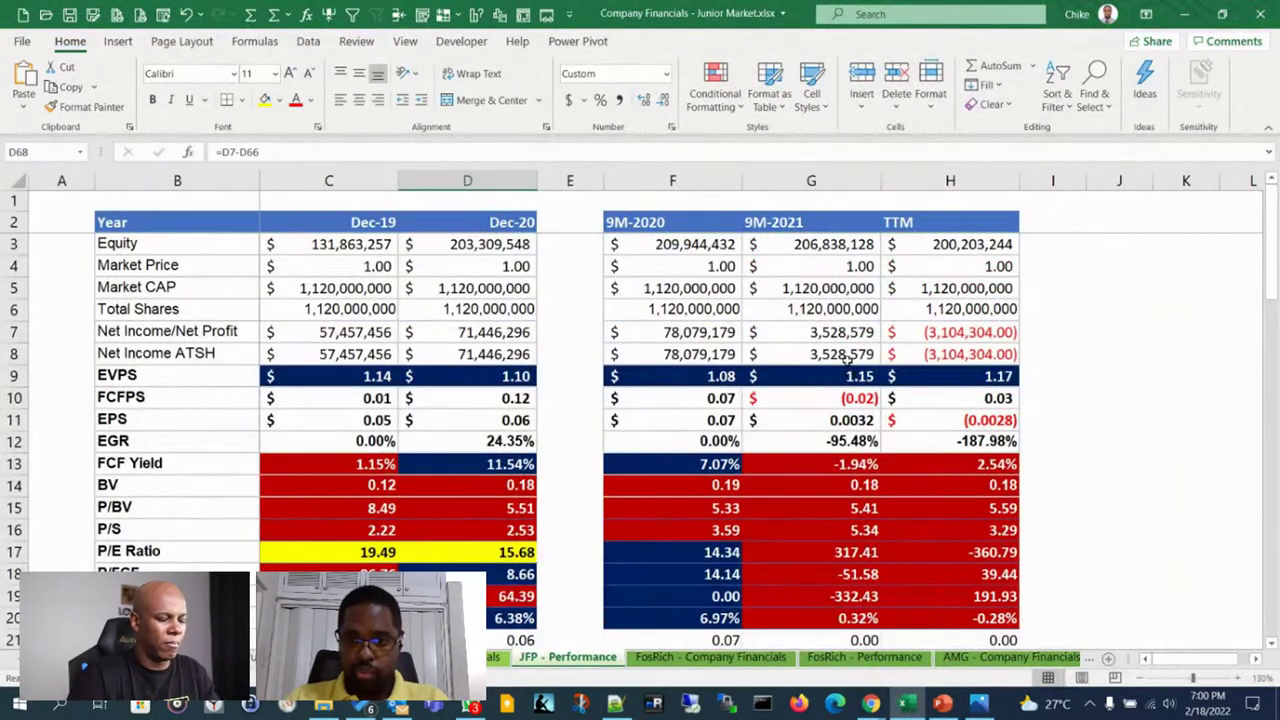
left_click(828, 349)
left_click(815, 328)
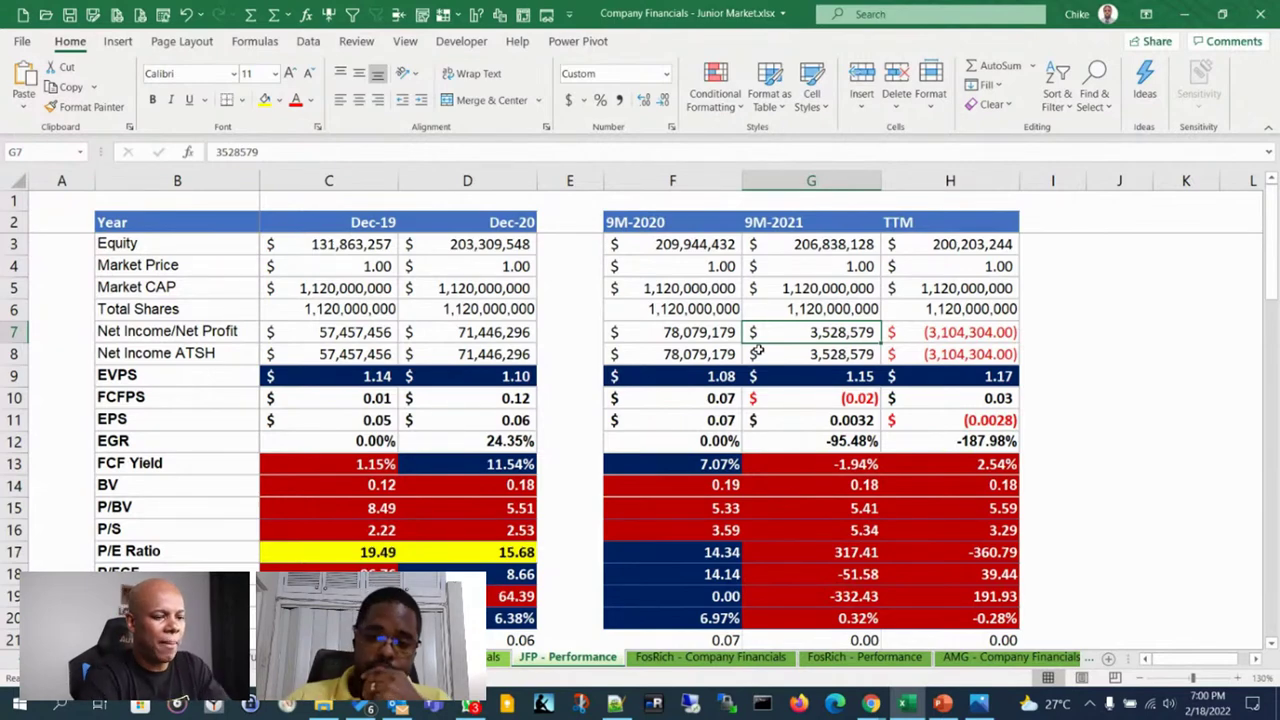
mouse_move(871, 703)
mouse_move(970, 633)
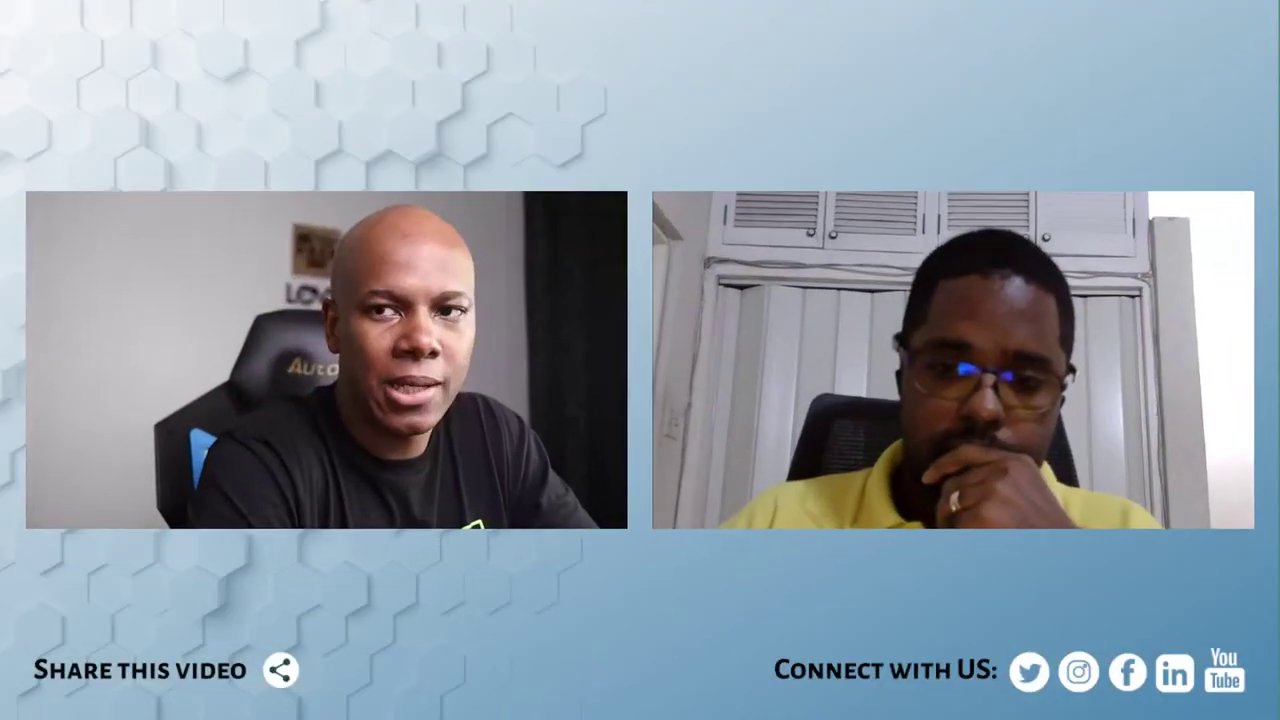